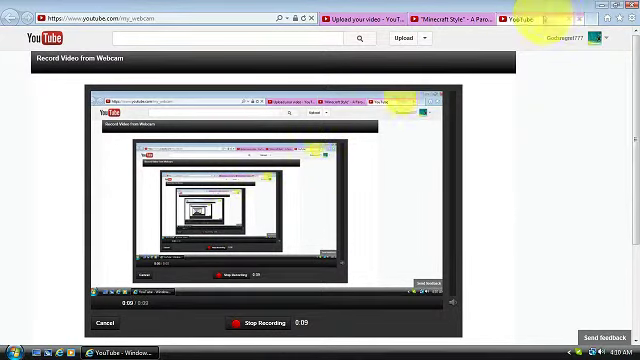
Step: Switch to the upload page tab, then return to the 'Minecraft Style' video tab
left_click(455, 18)
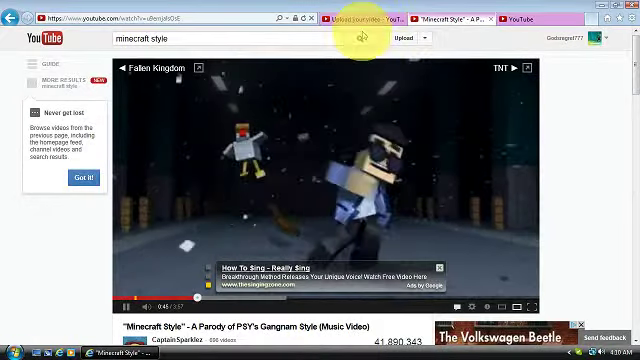
left_click(360, 18)
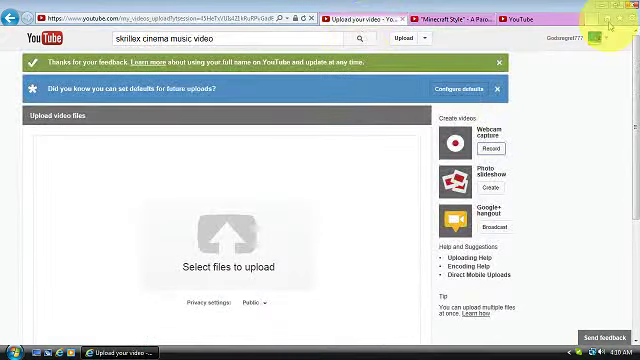
left_click(412, 18)
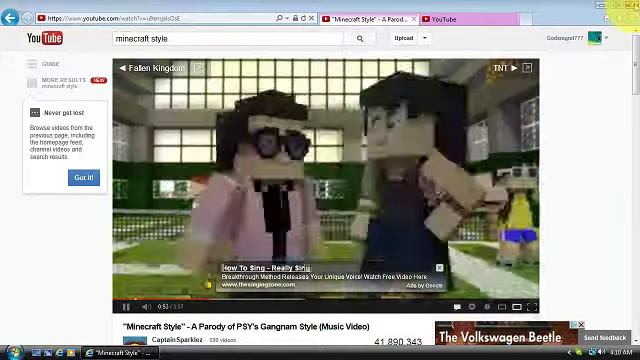
Step: Cancel closing all browser tabs and minimize Internet Explorer instead
left_click(630, 6)
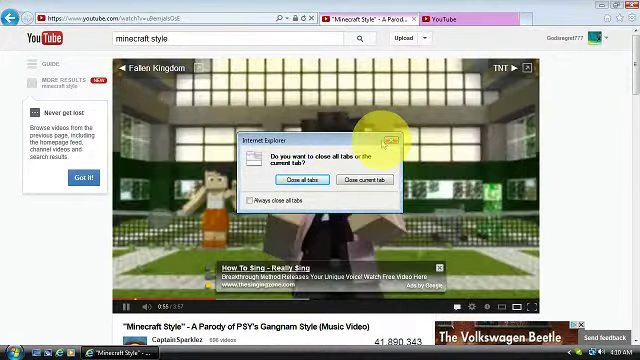
left_click(390, 140)
left_click(603, 7)
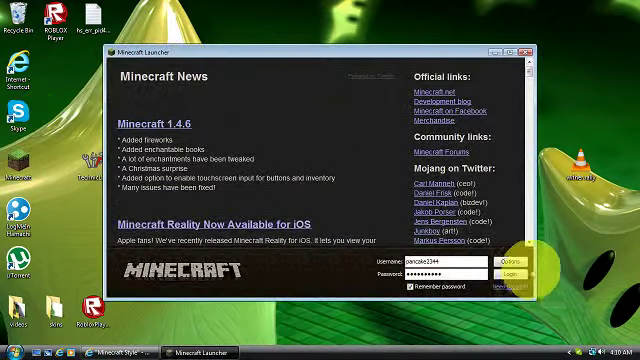
Step: Attempt login, then start Minecraft 1.4.6 in offline mode after it fails
left_click(510, 273)
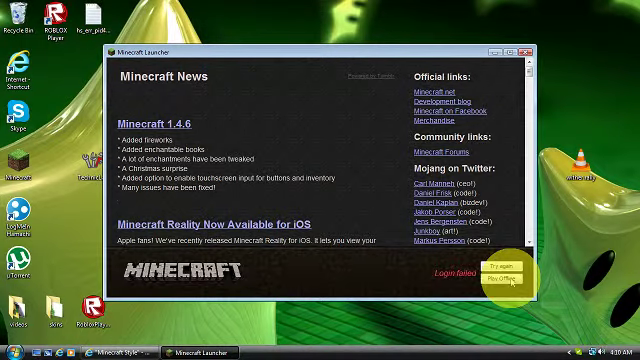
left_click(503, 279)
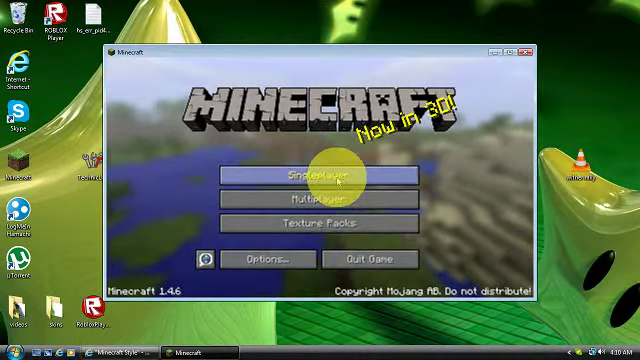
Step: Play the first 'New World' creative save from the Singleplayer list
left_click(336, 178)
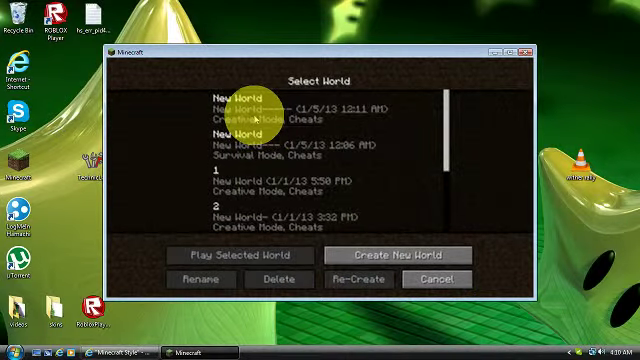
left_click(255, 118)
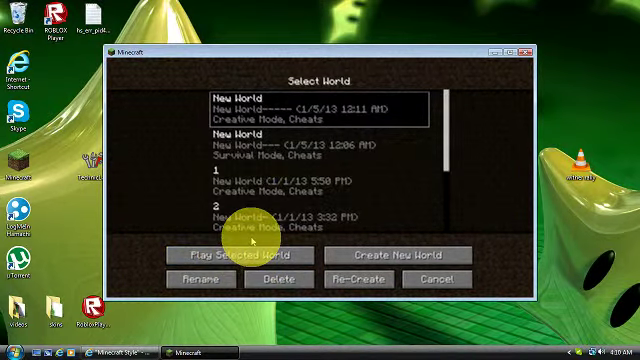
left_click(240, 254)
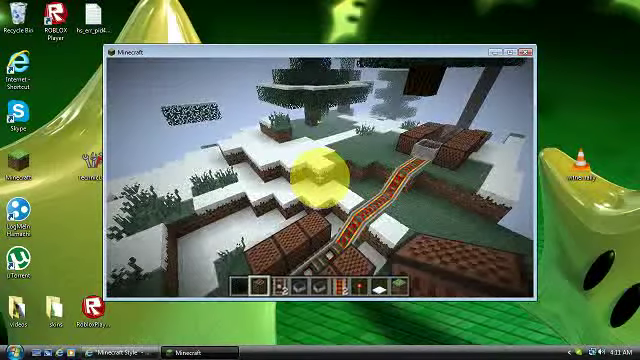
Step: Pause, briefly resume, then save and quit the creative world to the title screen
key("Escape")
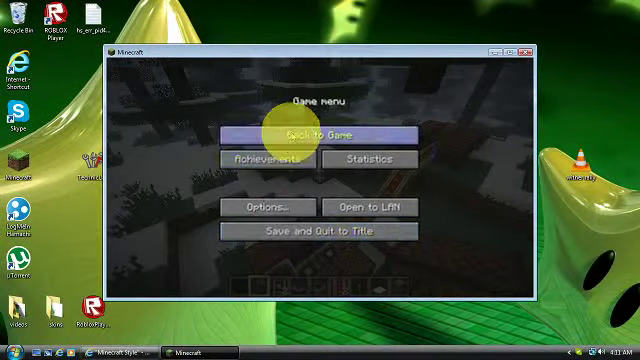
left_click(290, 134)
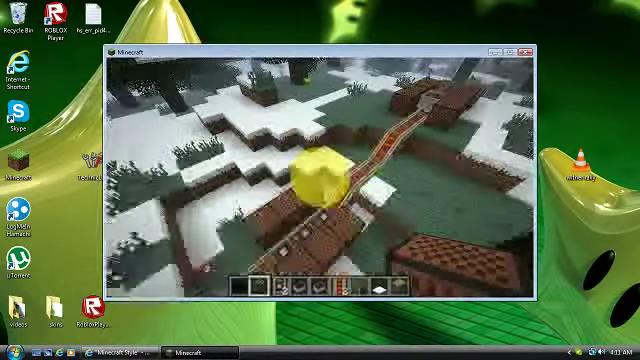
key("Escape")
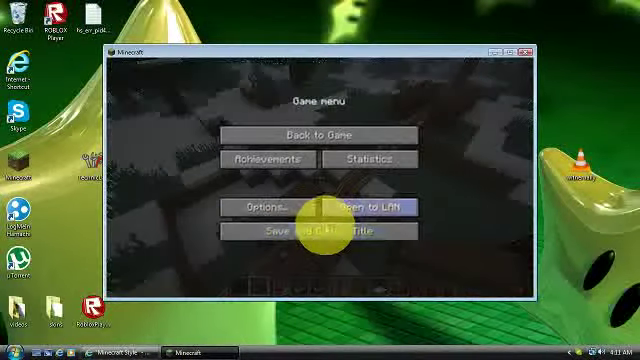
left_click(325, 231)
Step: Back out of Multiplayer and play the second 'New World' survival save
left_click(320, 188)
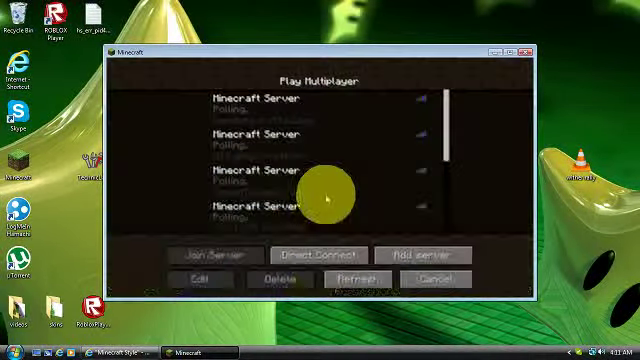
left_click(434, 279)
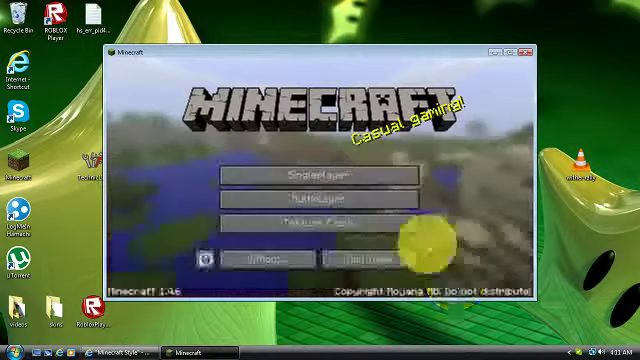
left_click(319, 176)
left_click(240, 145)
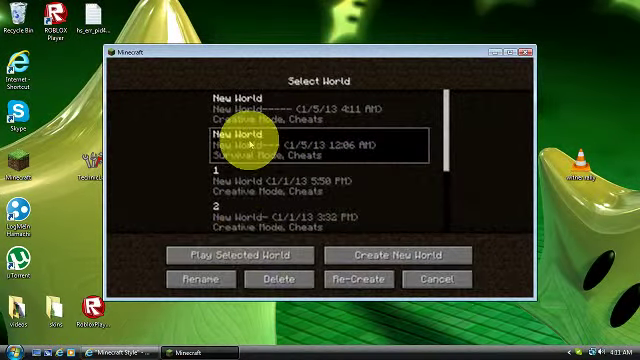
left_click(250, 256)
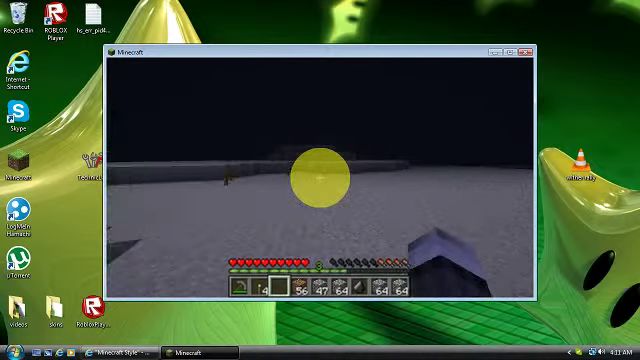
Step: Open and close the player inventory to check carried items
key("e")
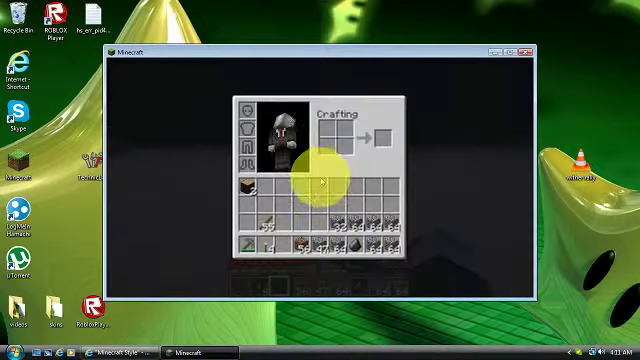
key("Escape")
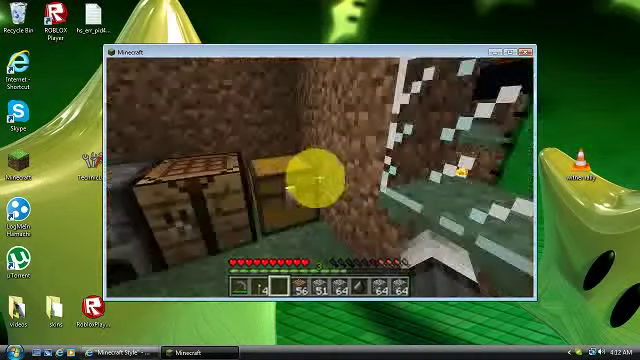
Step: Open the base chest to view its stored items, then close it
right_click(315, 180)
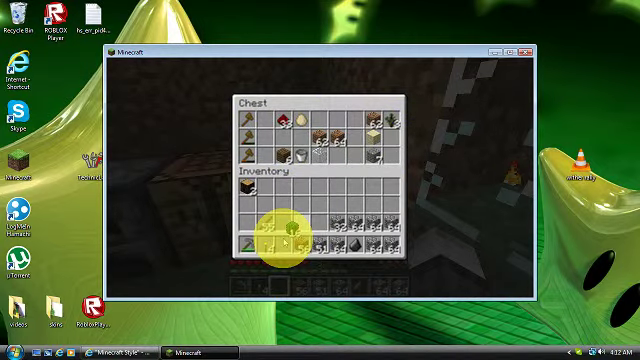
key("Escape")
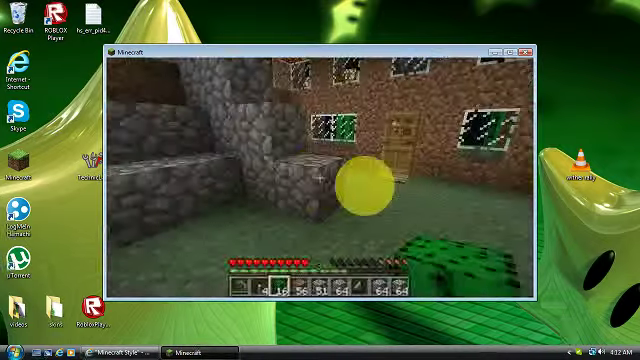
Step: Go through the house door, down the corridor and across the sand to the cactus farm
right_click(320, 182)
key("w")
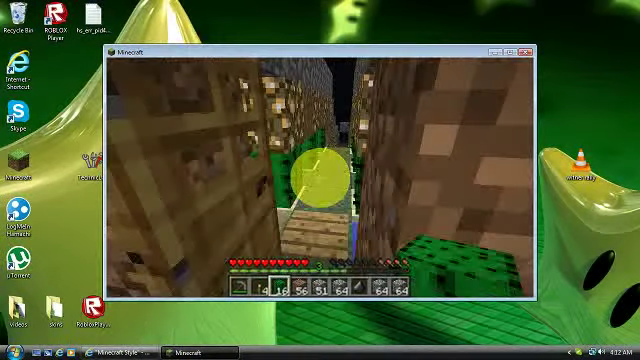
key("w")
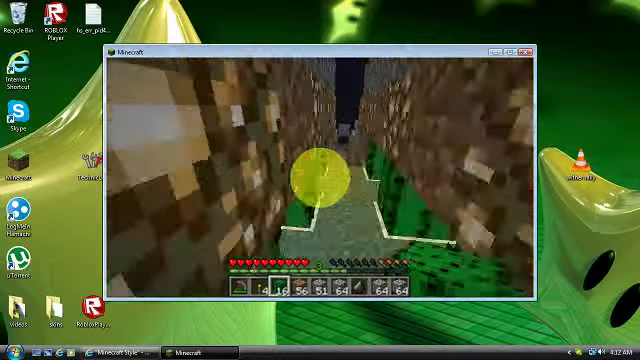
key("w")
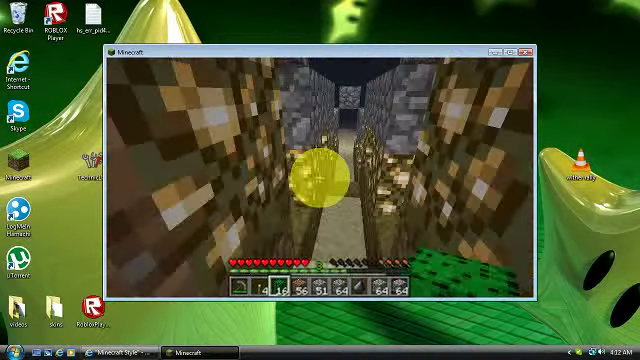
key("w")
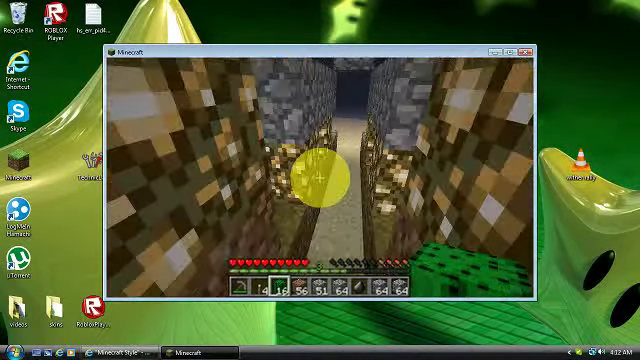
key("w")
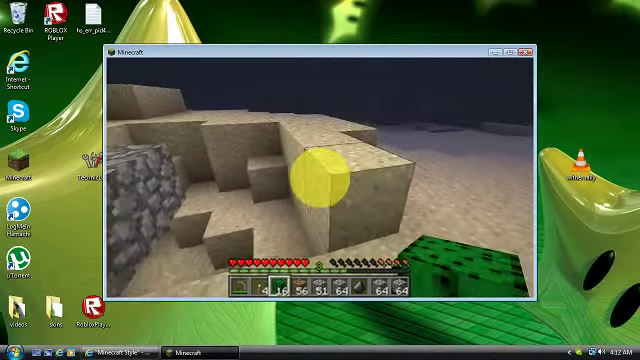
key("w")
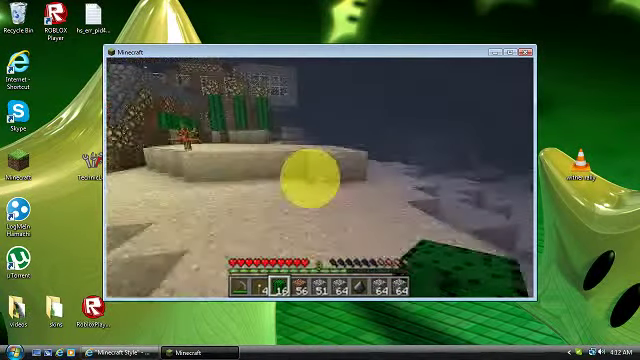
key("w")
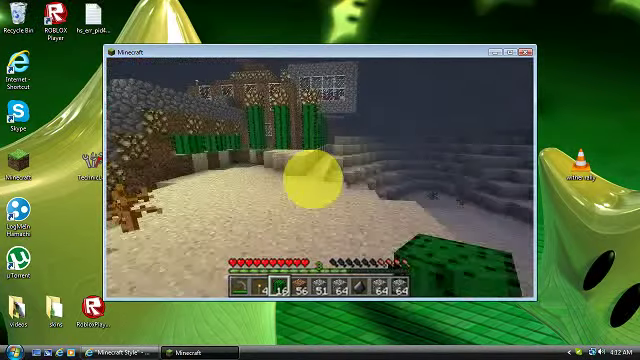
key("w")
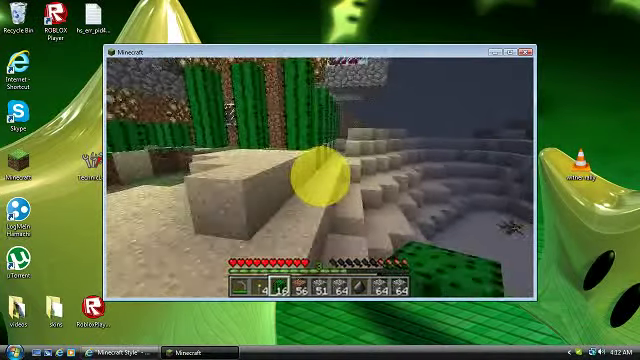
key("w")
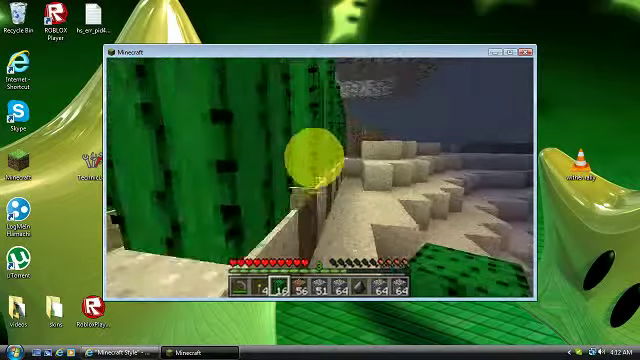
key("w")
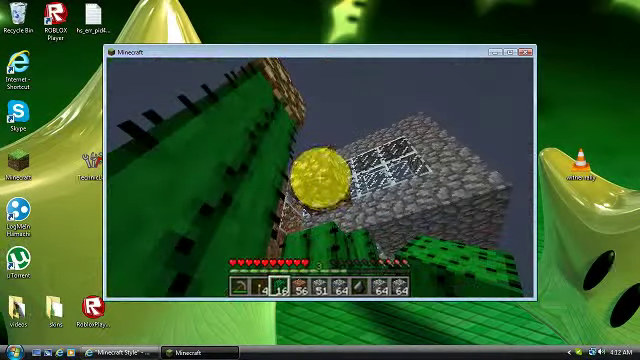
Step: Place a cactus block on top of the existing cactus
right_click(320, 178)
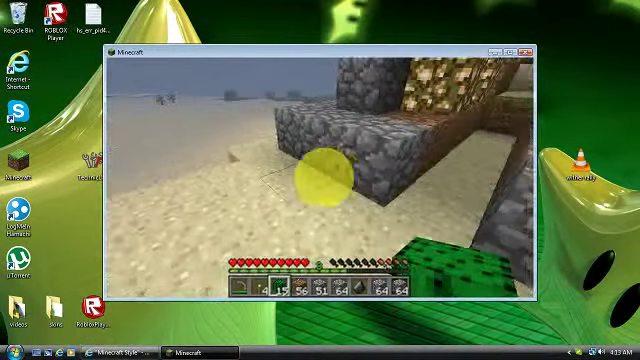
Step: Walk back through the glowstone corridor and reopen the chest beside the crafting table
key("w")
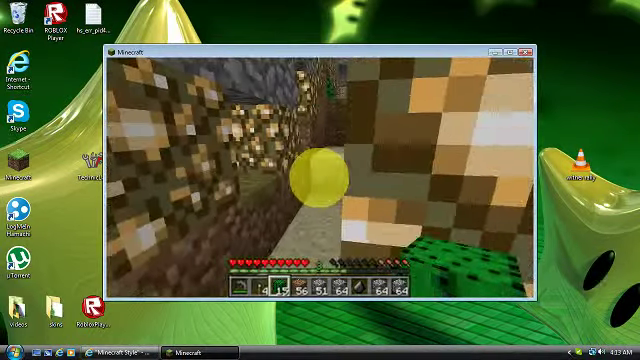
key("w")
key("w")
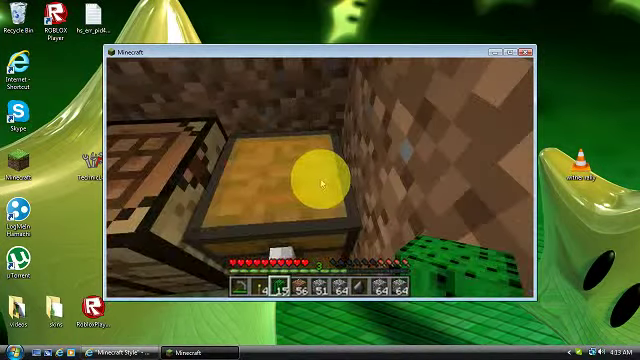
right_click(320, 178)
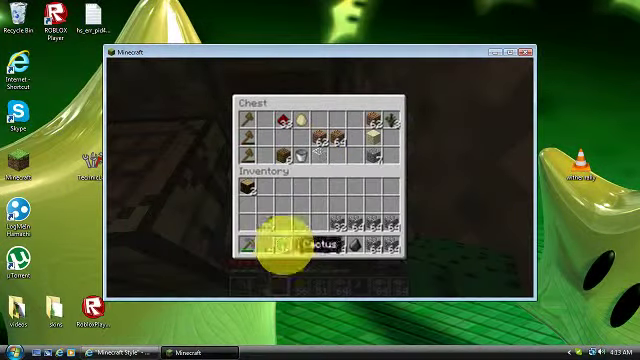
Step: Move the cactus, spruce planks and spruce wood into the chest, rearrange the sticks, and close it
left_click(285, 247, "shift")
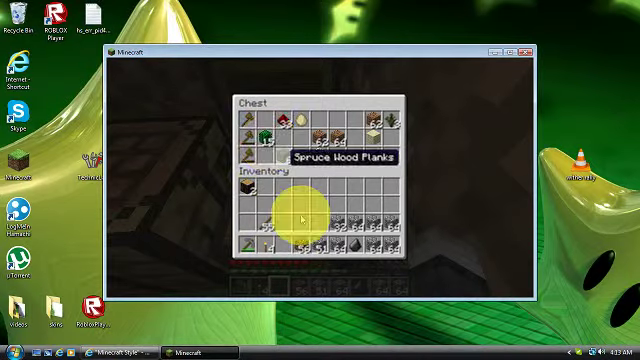
left_click(308, 212, "shift")
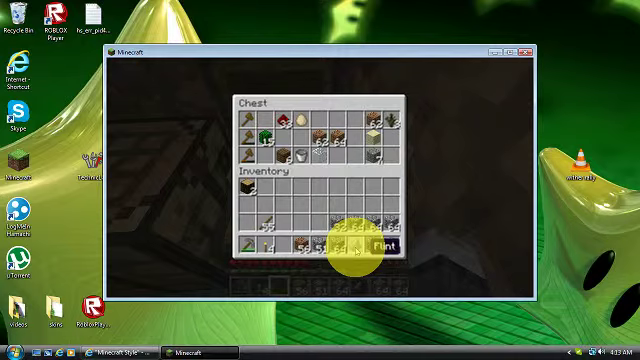
left_click(247, 188)
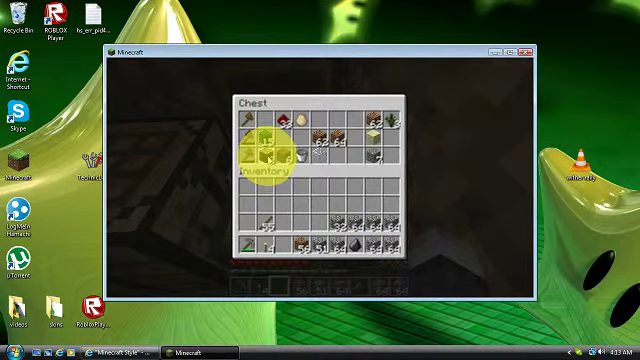
left_click(265, 152)
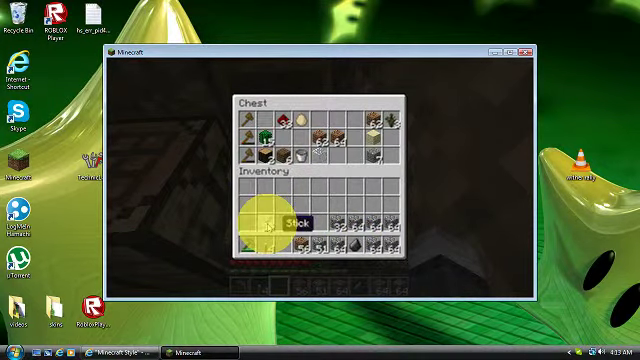
left_click(268, 222)
left_click(268, 244)
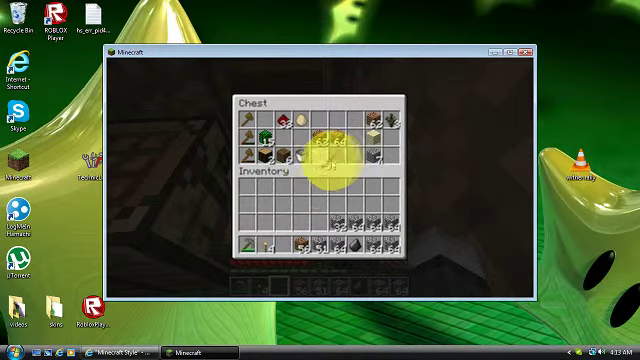
key("Escape")
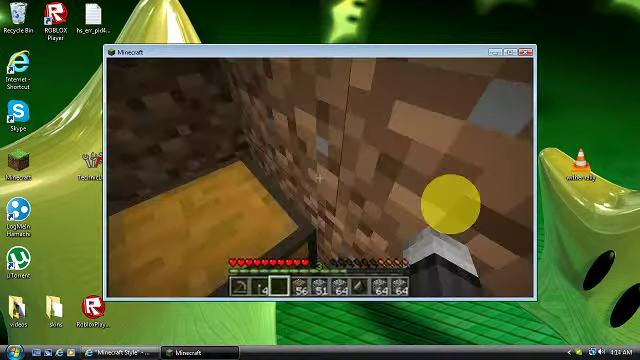
Step: Walk through the glowstone-walled corridor into the glass room with the chests
key("w")
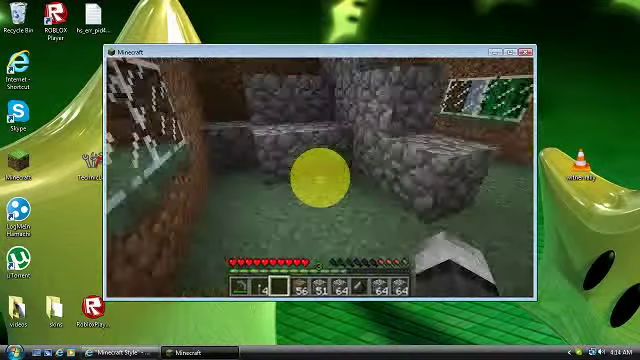
key("w")
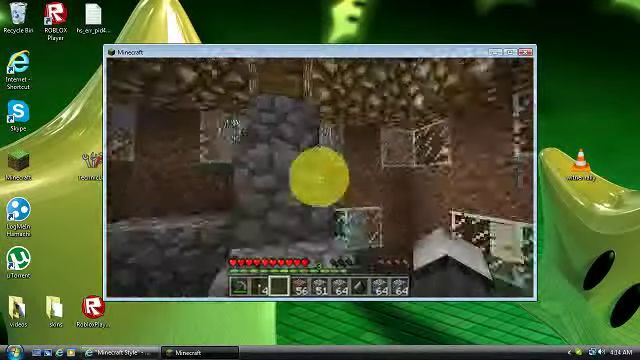
key("w")
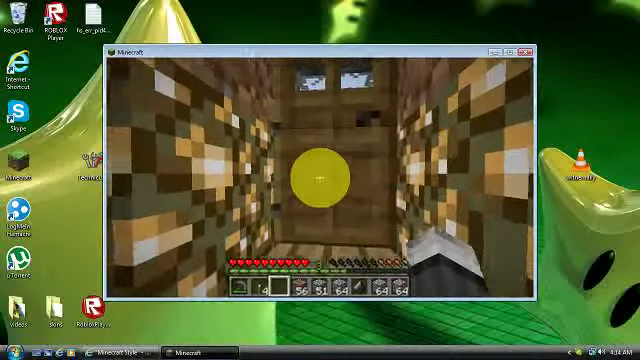
key("w")
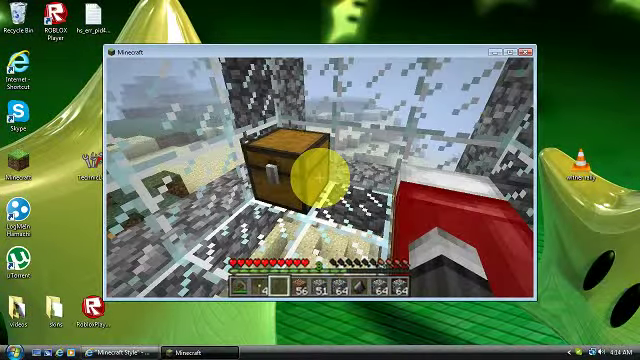
Step: Open and close both glass-room chests holding the logs and gems
right_click(320, 175)
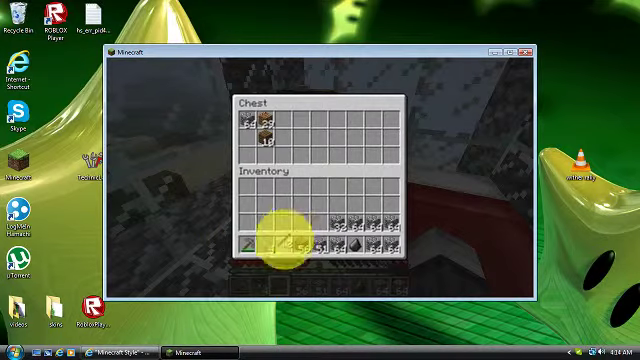
key("Escape")
right_click(320, 180)
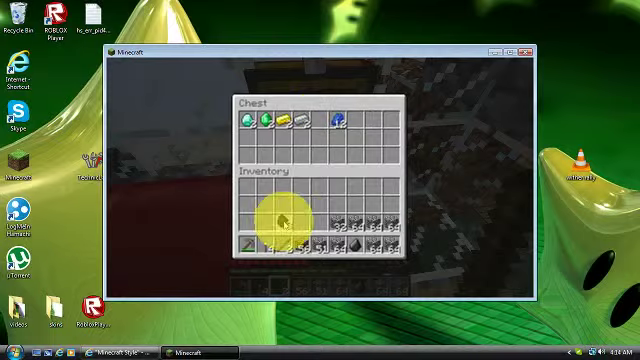
key("Escape")
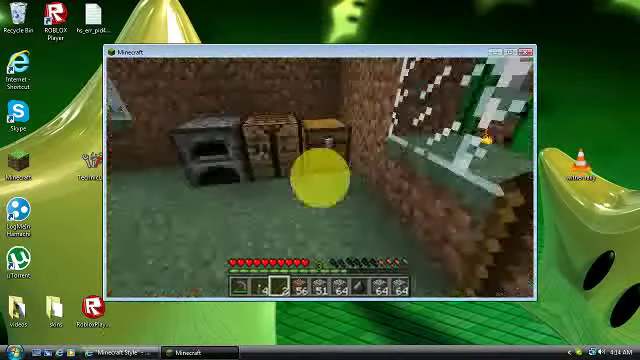
Step: Place coal above a stick in the inventory's 2x2 crafting grid
right_click(320, 180)
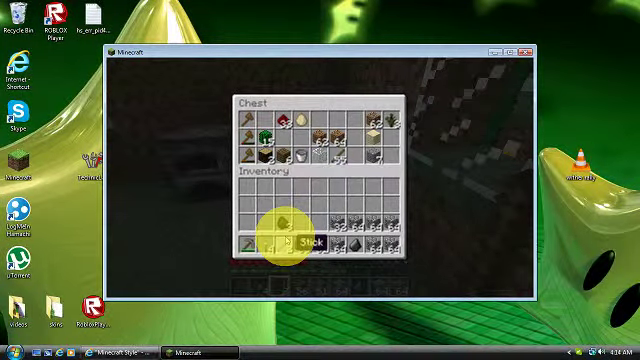
key("e")
key("e")
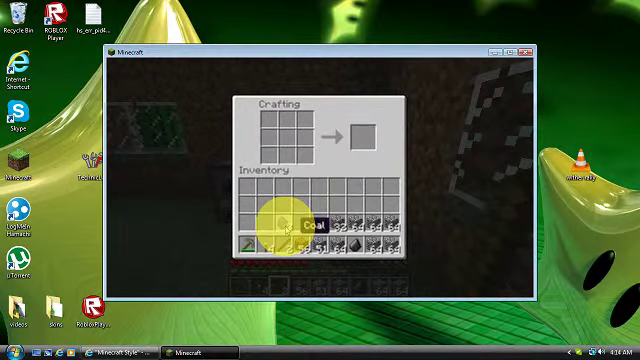
left_click(284, 225)
left_click(287, 137)
left_click(279, 243)
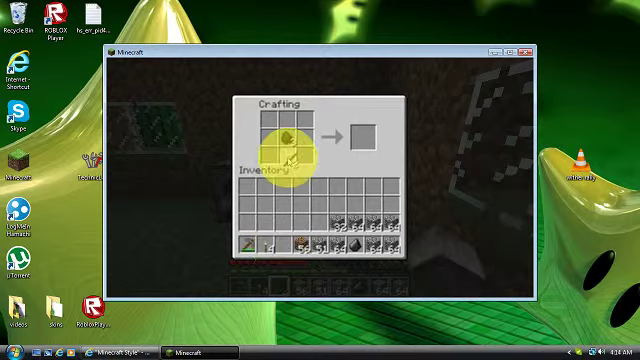
left_click(288, 150)
Step: Add the crafted torch to the hotbar torch stack, return the leftover coal, and exit
left_click(365, 137)
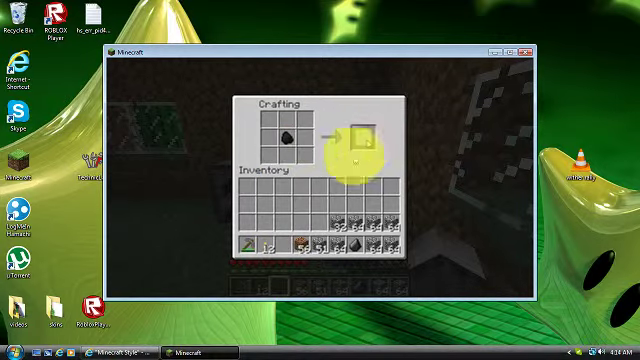
left_click(310, 245)
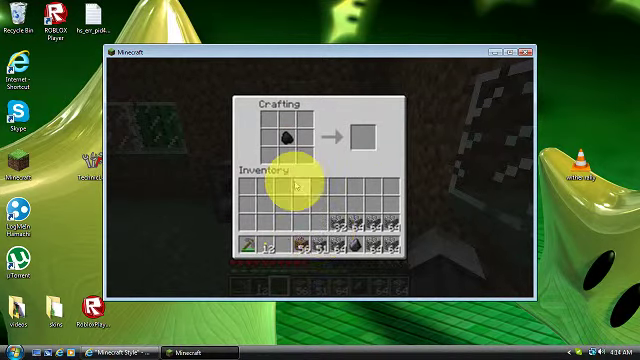
left_click(286, 137, "shift")
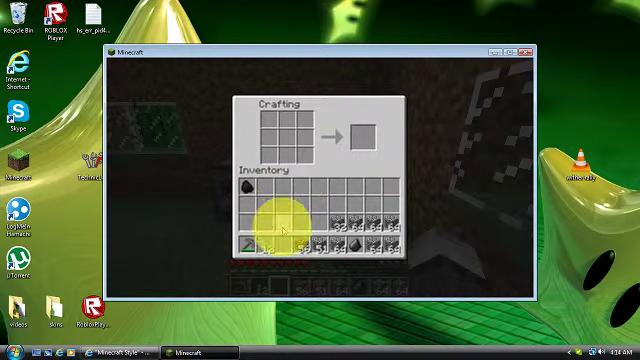
key("Escape")
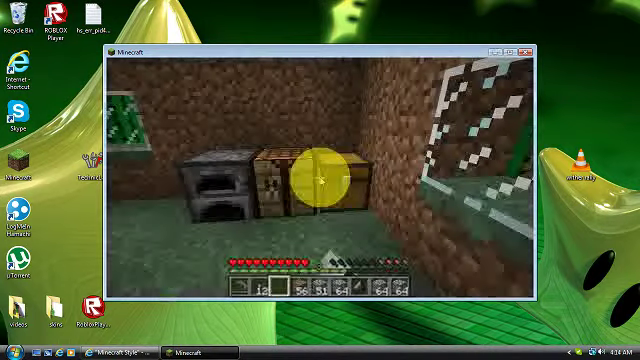
Step: Take the spruce wood planks out of the chest
right_click(307, 180)
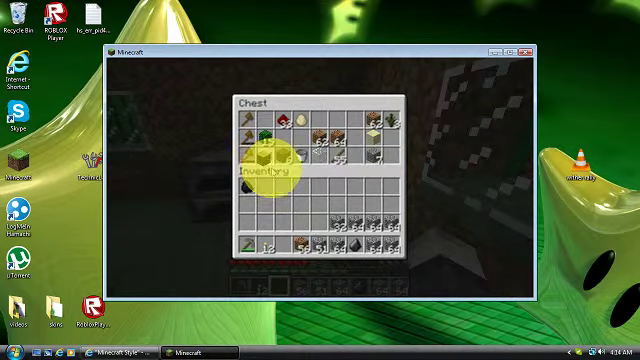
left_click(268, 158)
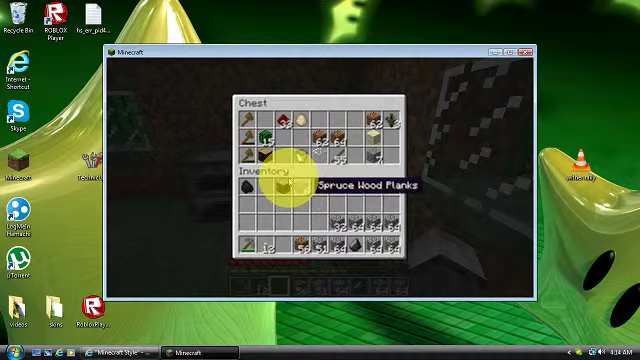
left_click(268, 158)
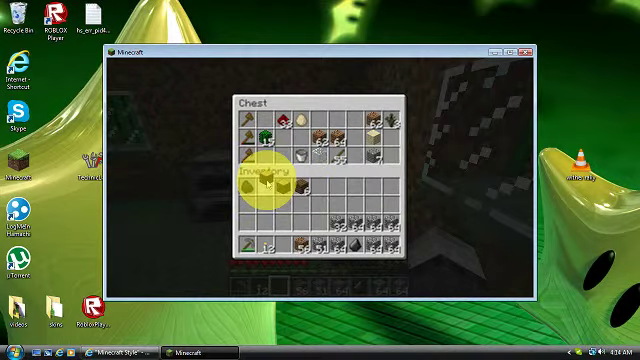
key("Escape")
Step: Move the sticks from the reopened chest into the inventory and bring up crafting
right_click(310, 175)
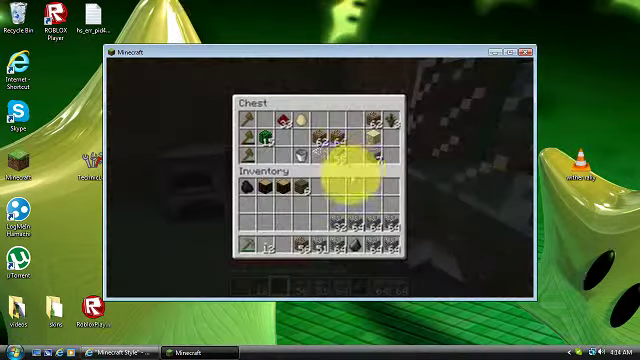
left_click(340, 158)
left_click(340, 158)
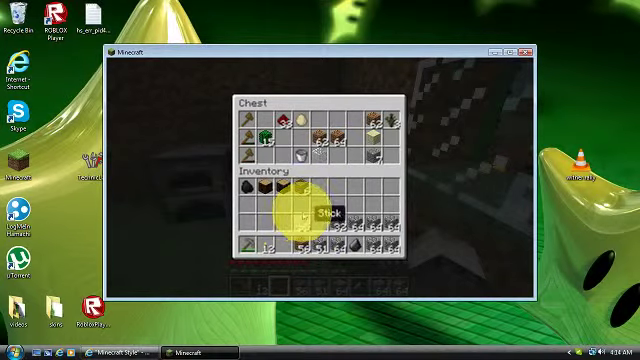
left_click(303, 212)
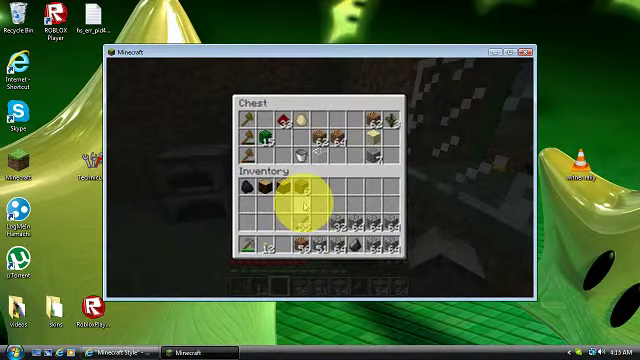
key("e")
key("e")
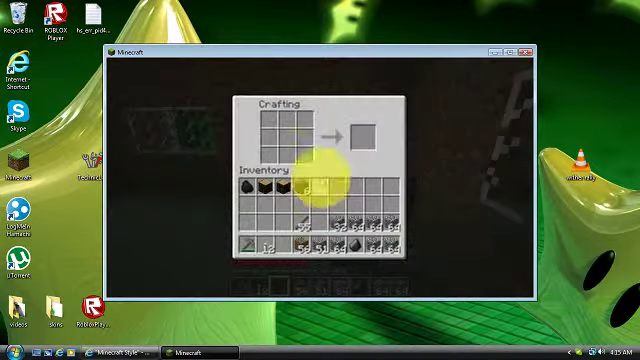
Step: Spread sticks over several crafting-grid slots, put the stack back, and close the inventory
left_click(322, 189)
left_click(277, 121)
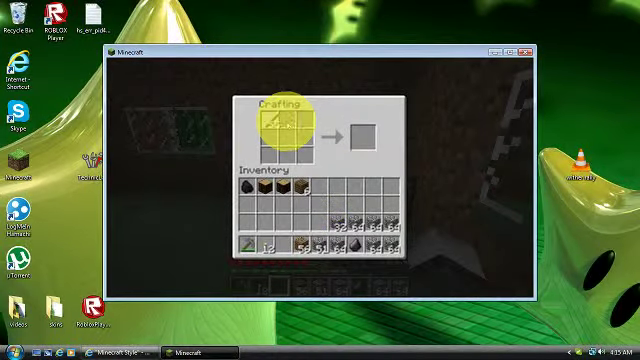
right_click(290, 121)
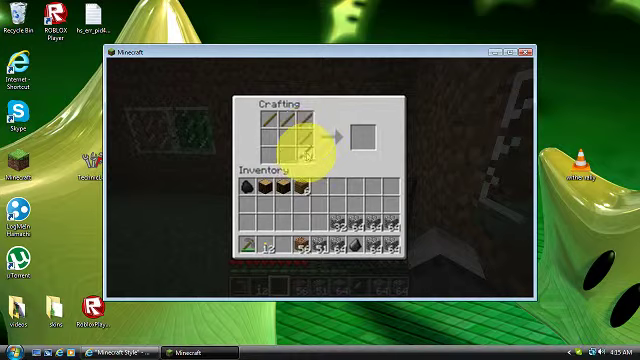
right_click(305, 138)
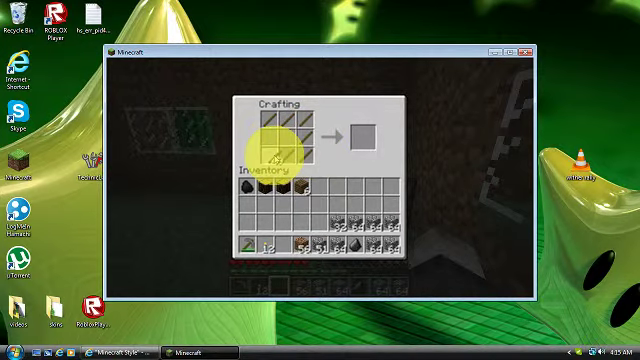
left_click(322, 186)
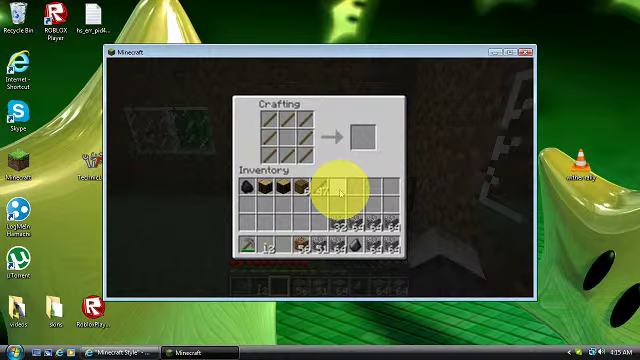
left_click(322, 188)
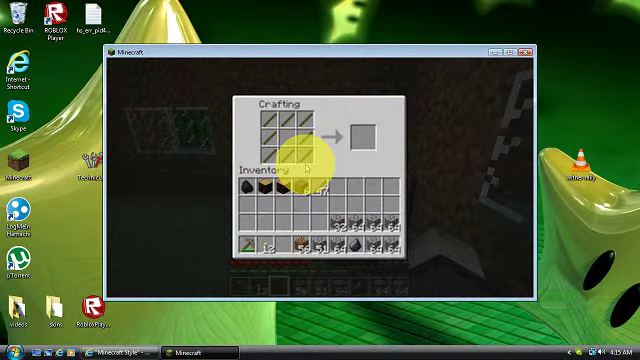
left_click(295, 150)
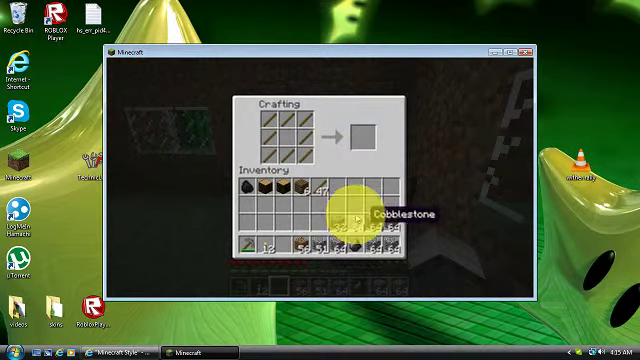
key("e")
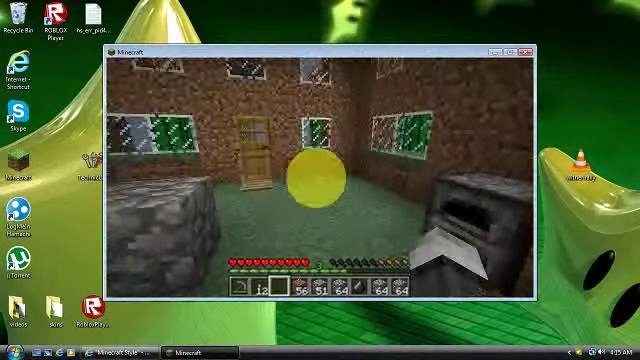
Step: Carry the hotbar-slot-1 item through the dirt corridor, across the desert, to the hillside dirt wall
key("w")
key("w")
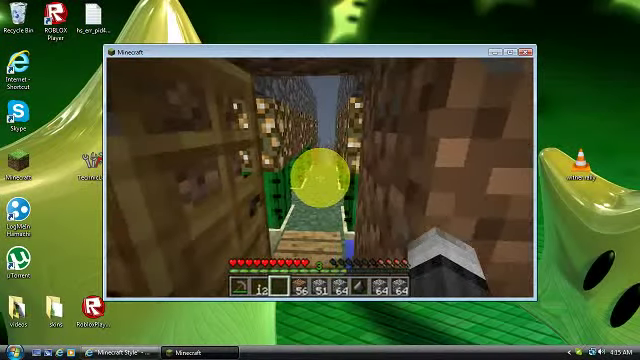
key("w")
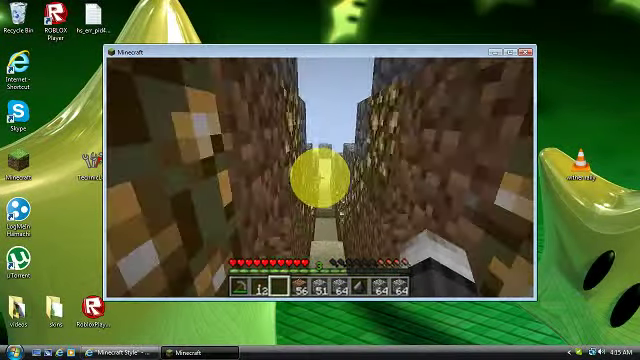
key("w")
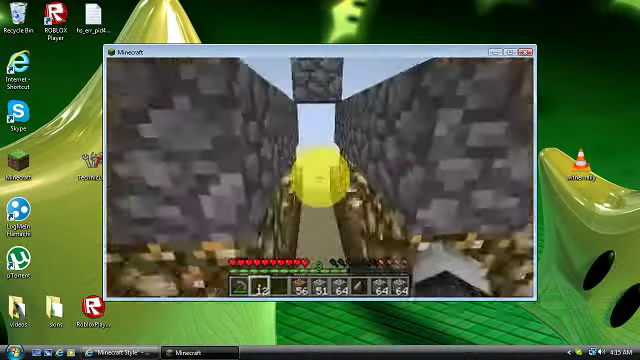
key("1")
key("w")
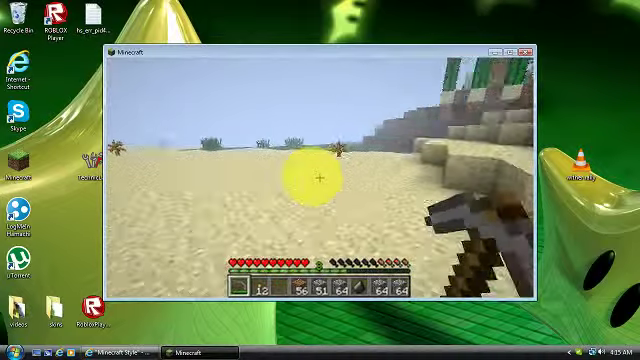
key("w")
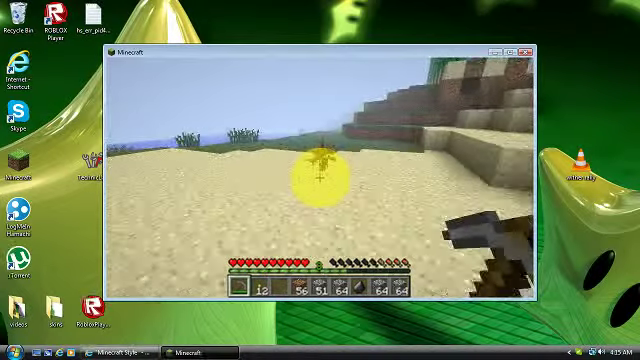
key("w")
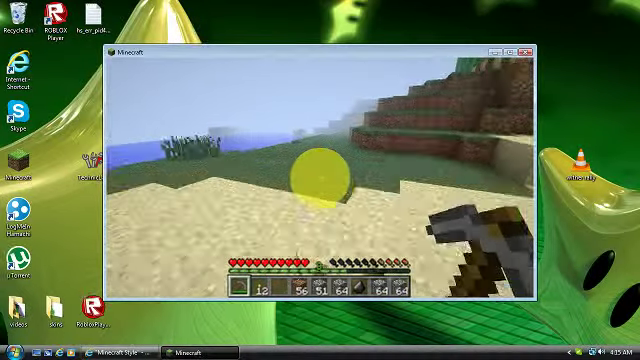
key("w")
key("w")
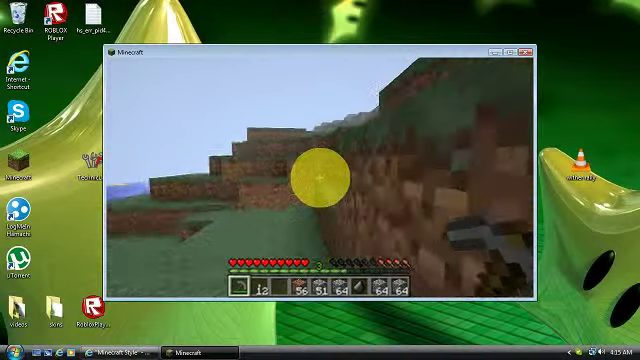
key("w")
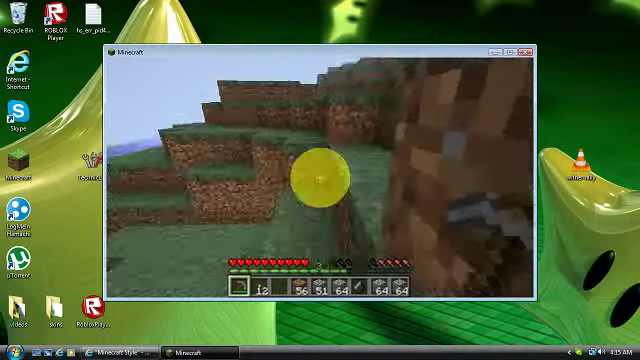
key("w")
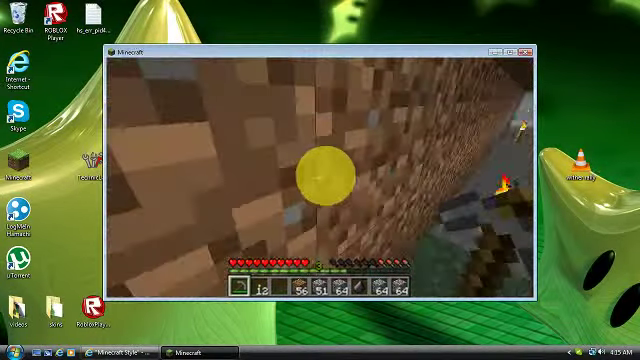
Step: Walk down the tunnel and through the torch-lit stone cave room
key("w")
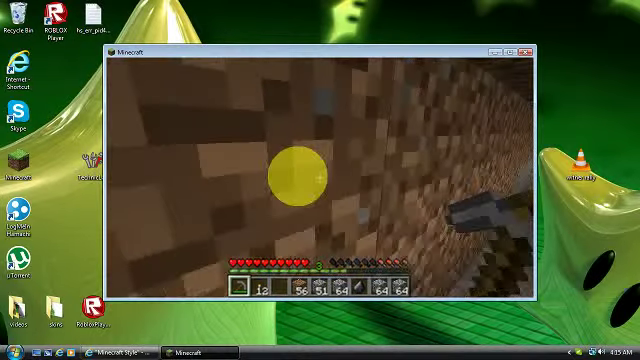
key("w")
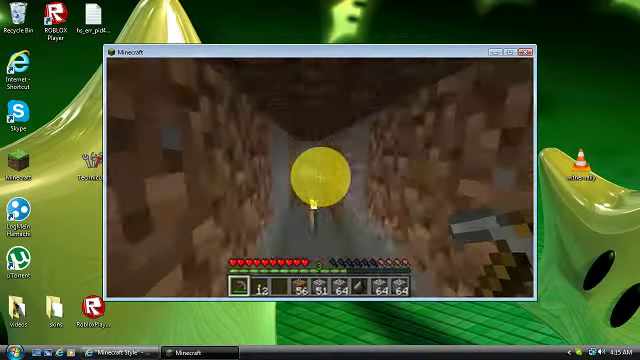
key("w")
key("w")
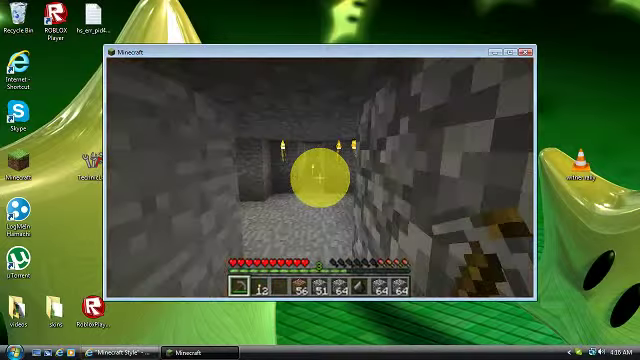
key("w")
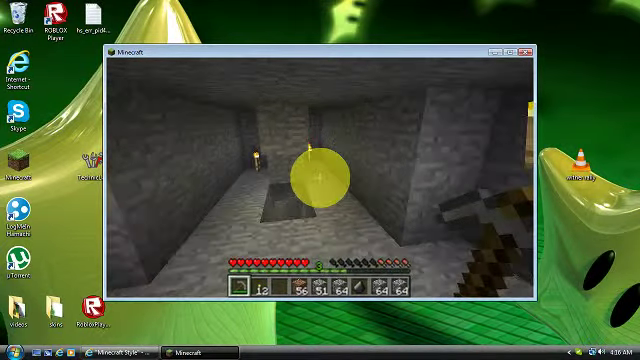
key("w")
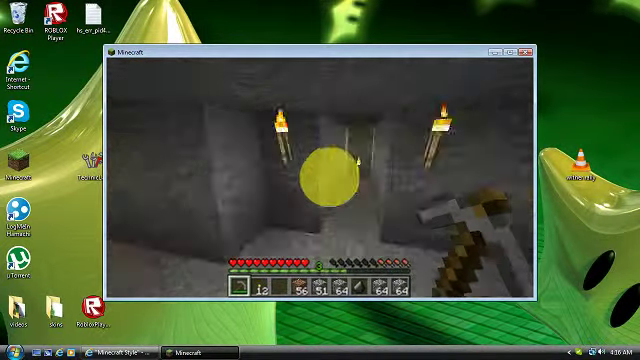
Step: Drop into the dark mined shaft, then pause and bring up the YouTube video
key("w")
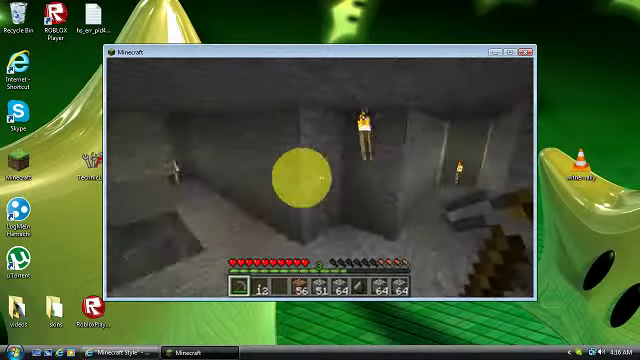
key("w")
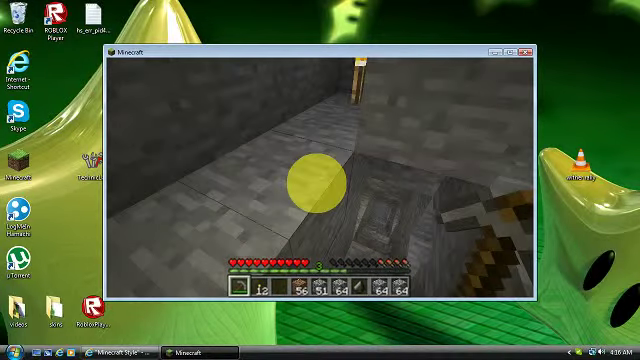
key("w")
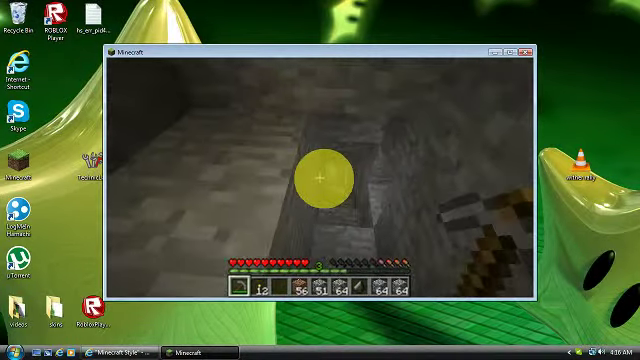
key("w")
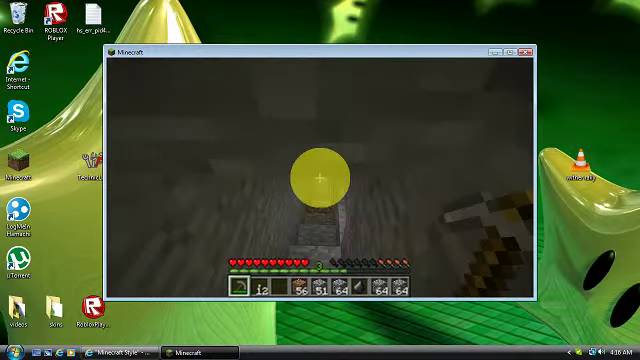
key("w")
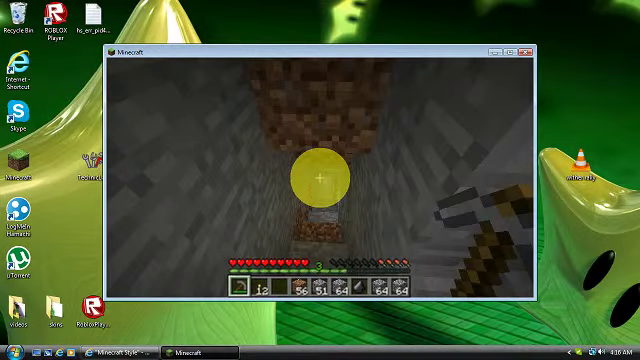
key("w")
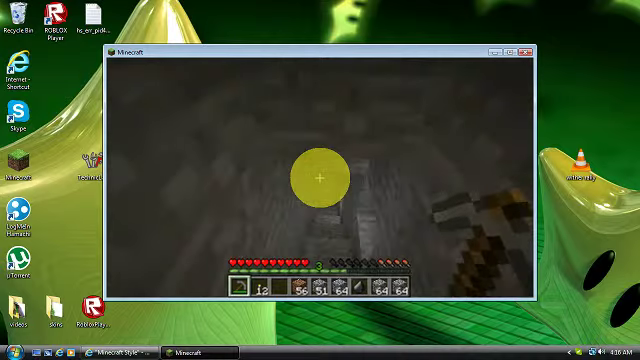
key("w")
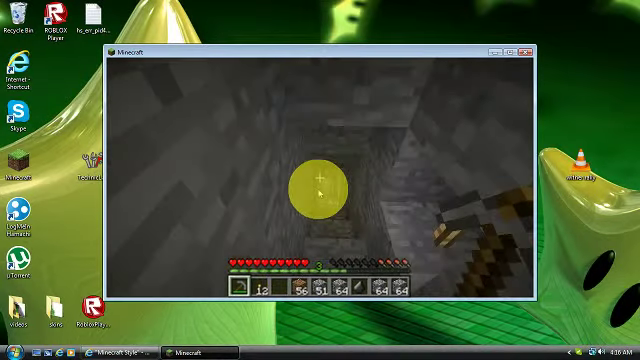
key("Escape")
left_click(125, 352)
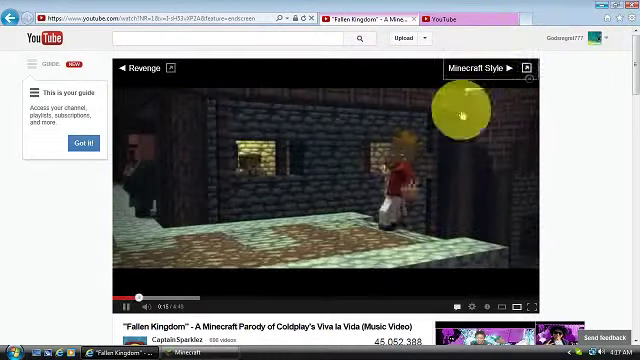
Step: Bring the paused Minecraft window back and choose Back to Game
left_click(185, 350)
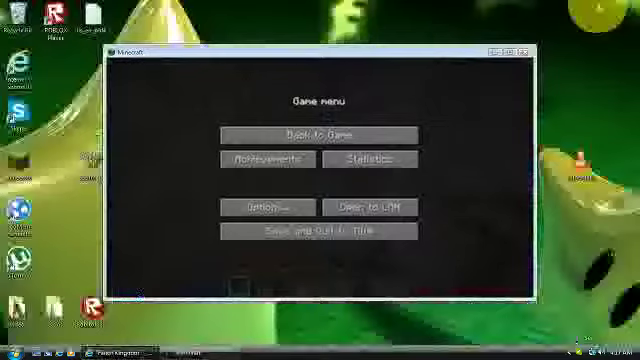
left_click(318, 135)
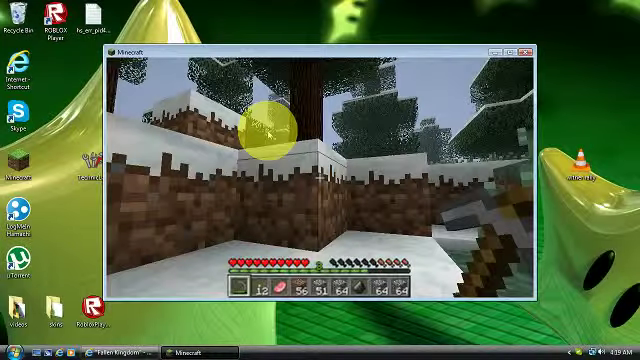
Step: Pause the game after reaching the snowy forest surface
key("Escape")
Step: Bring the Fallen Kingdom YouTube video back to the front
left_click(188, 352)
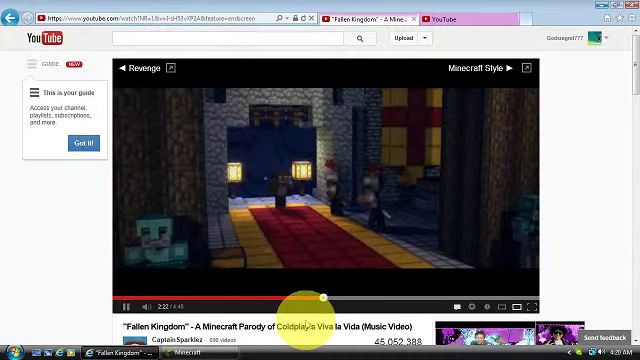
Step: Briefly resume Minecraft in the snowy forest, then open the Revenge parody video
left_click(205, 351)
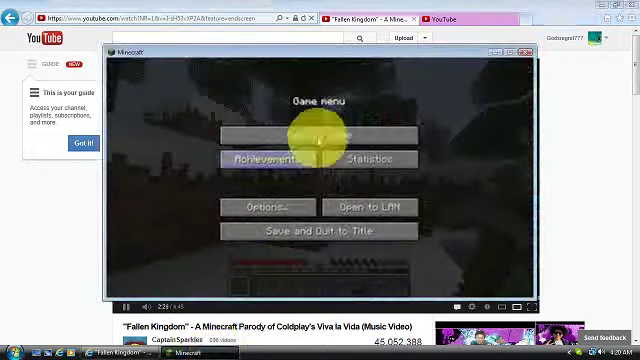
left_click(319, 135)
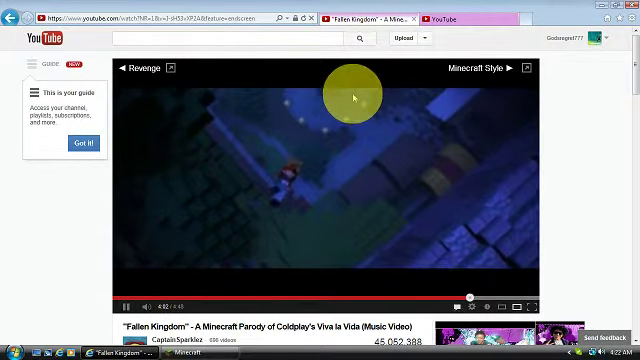
left_click(127, 73)
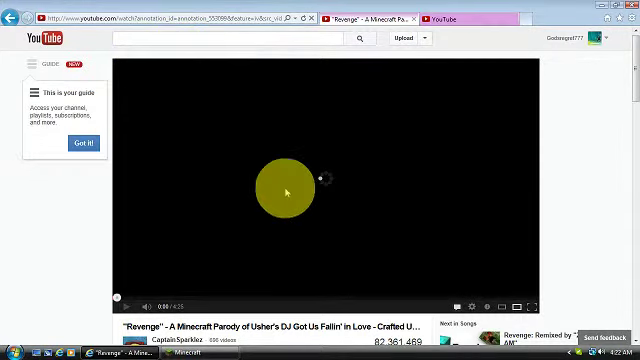
Step: Switch to the YouTube webcam tab, where the recording is still running
left_click(440, 20)
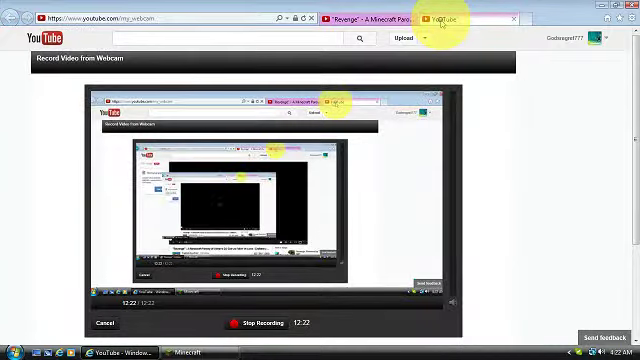